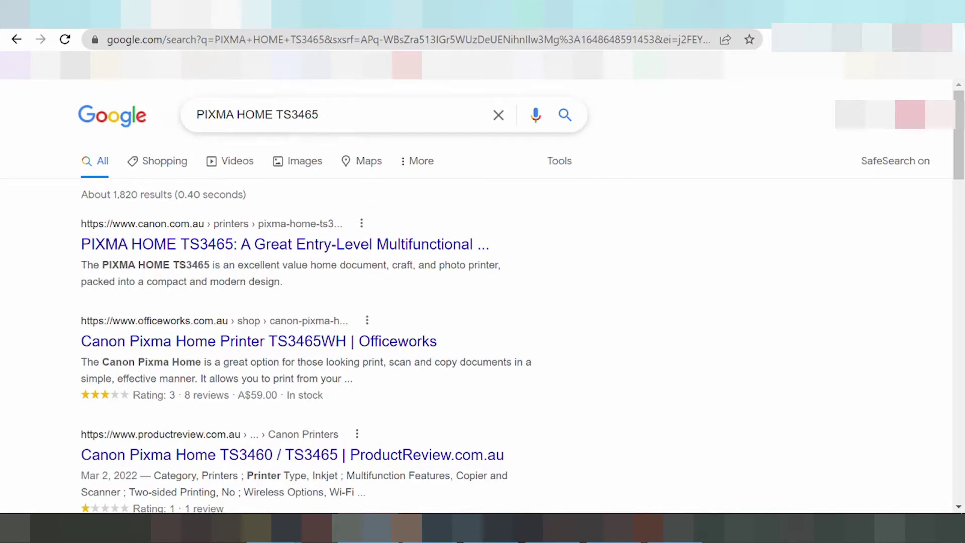
Append 'driver download' to the PIXMA HOME TS3465 query and run the search
{"action": "left_click_drag", "start_coordinate": [276, 114], "coordinate": [319, 115]}
{"action": "left_click", "coordinate": [319, 115]}
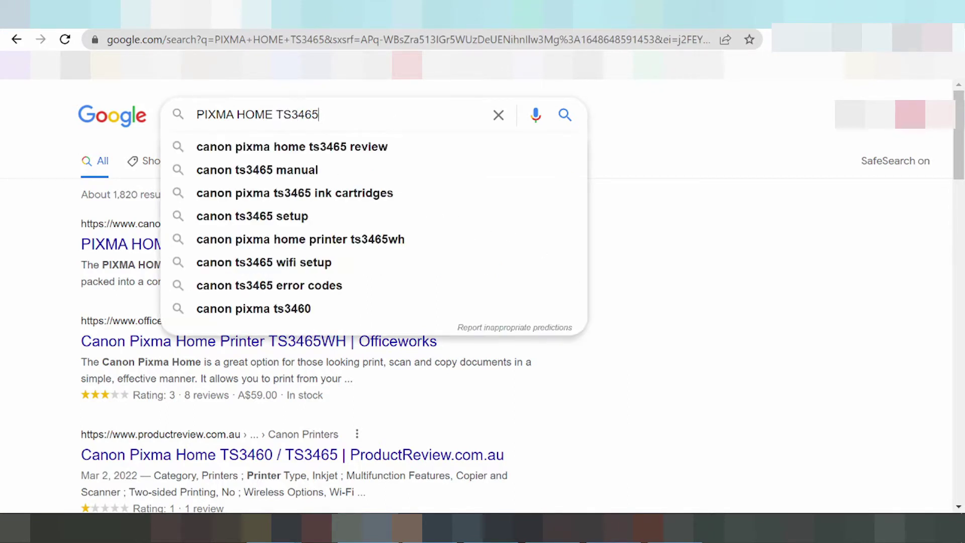
{"action": "type", "text": "driver "}
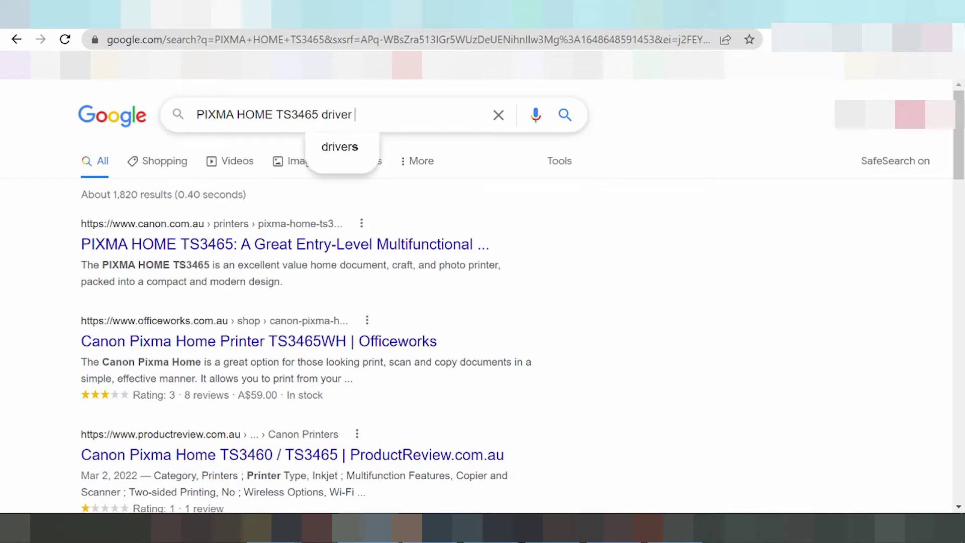
{"action": "type", "text": "download"}
{"action": "key", "text": "Return"}
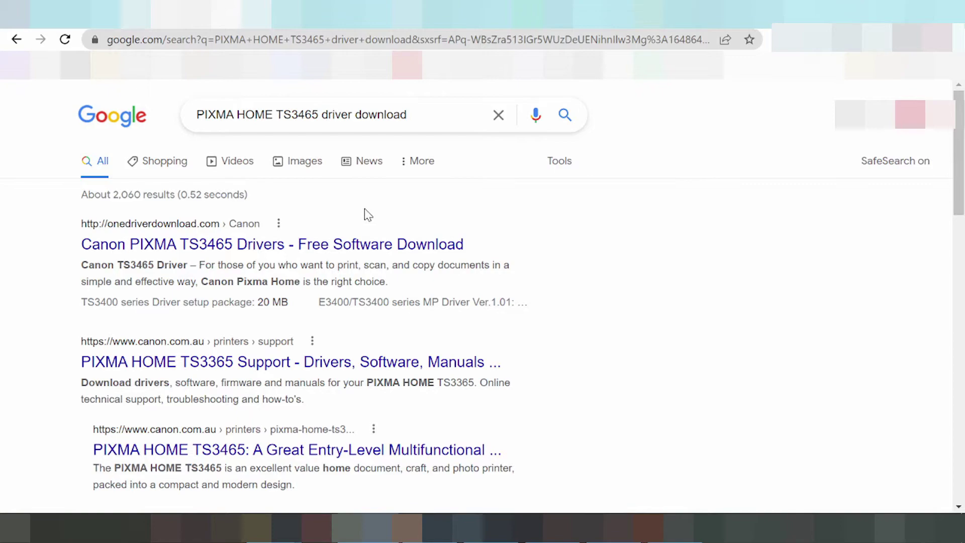
Scroll through the results listing Canon support and third-party driver sites
{"action": "scroll", "coordinate": [367, 221], "scroll_direction": "down", "scroll_amount": 3}
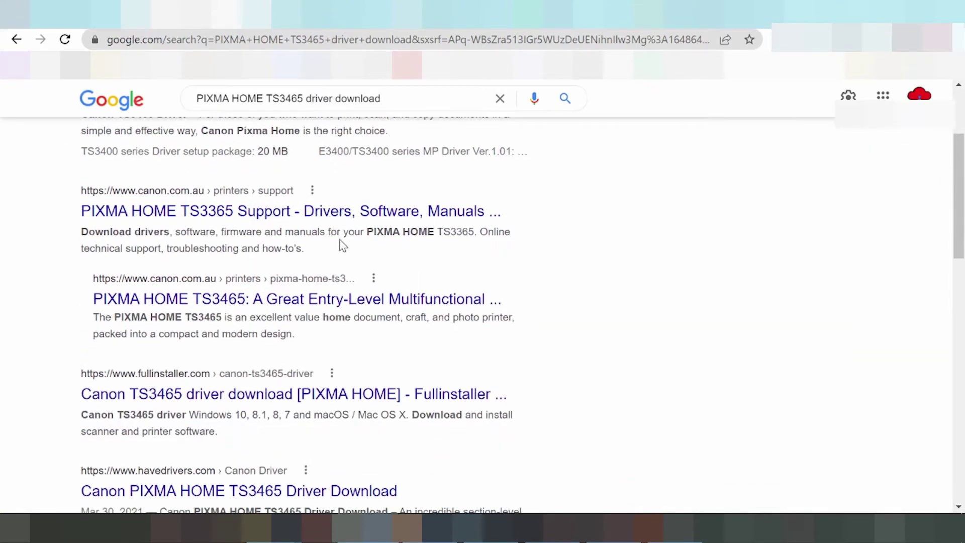
{"action": "scroll", "coordinate": [344, 246], "scroll_direction": "down", "scroll_amount": 3}
{"action": "scroll", "coordinate": [273, 268], "scroll_direction": "down", "scroll_amount": 6}
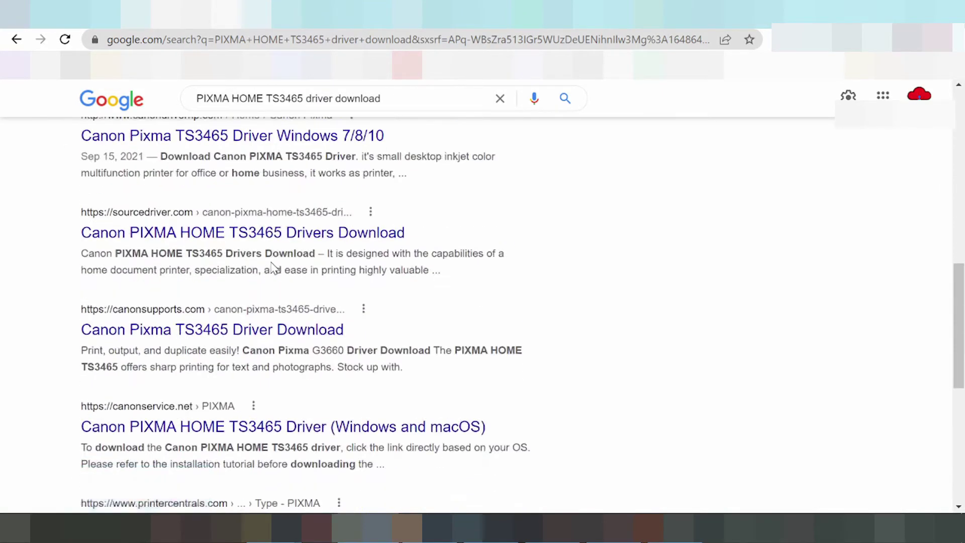
{"action": "scroll", "coordinate": [273, 267], "scroll_direction": "up", "scroll_amount": 4}
{"action": "scroll", "coordinate": [274, 271], "scroll_direction": "down", "scroll_amount": 7}
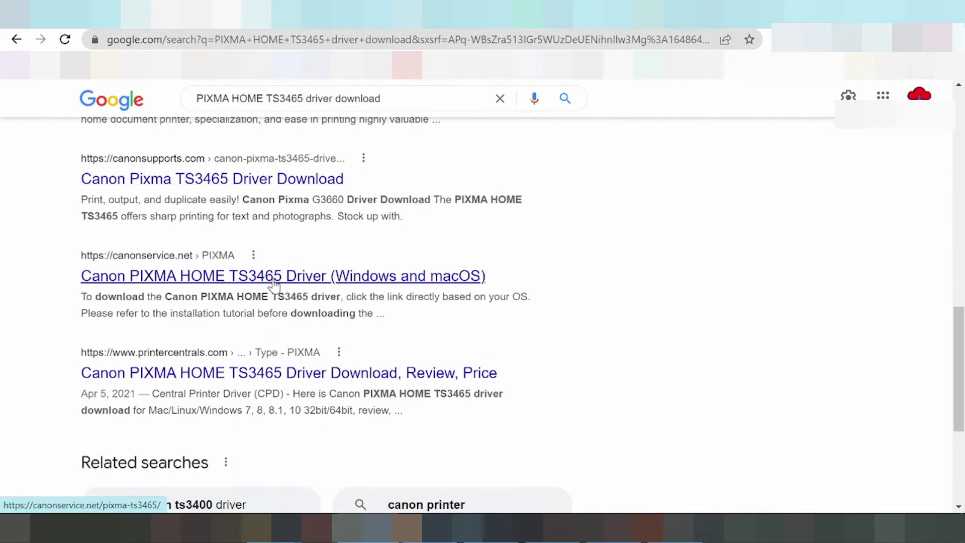
{"action": "scroll", "coordinate": [274, 285], "scroll_direction": "down", "scroll_amount": 3}
{"action": "scroll", "coordinate": [273, 286], "scroll_direction": "up", "scroll_amount": 14}
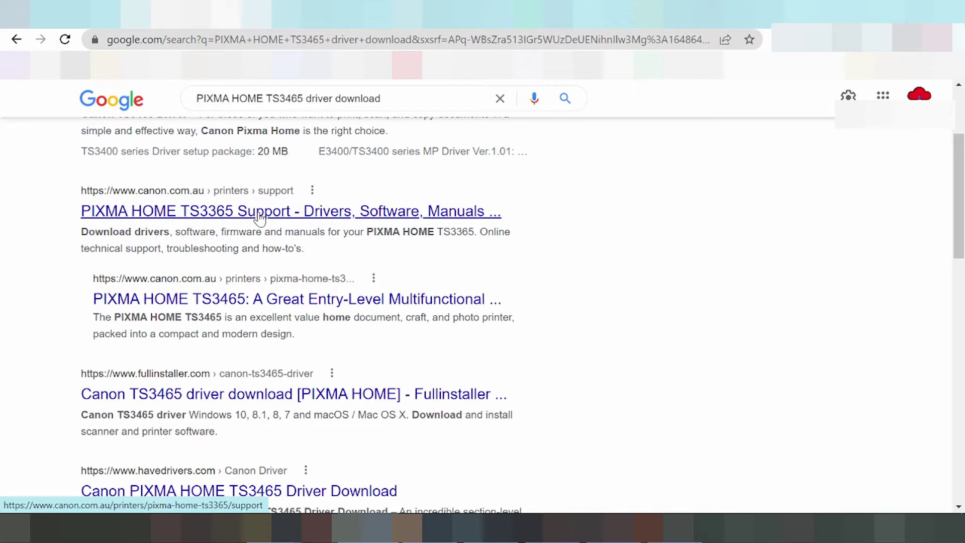
Open the canon.com.au PIXMA HOME TS3365 Support result and scroll to its Windows drivers
{"action": "left_click", "coordinate": [260, 214]}
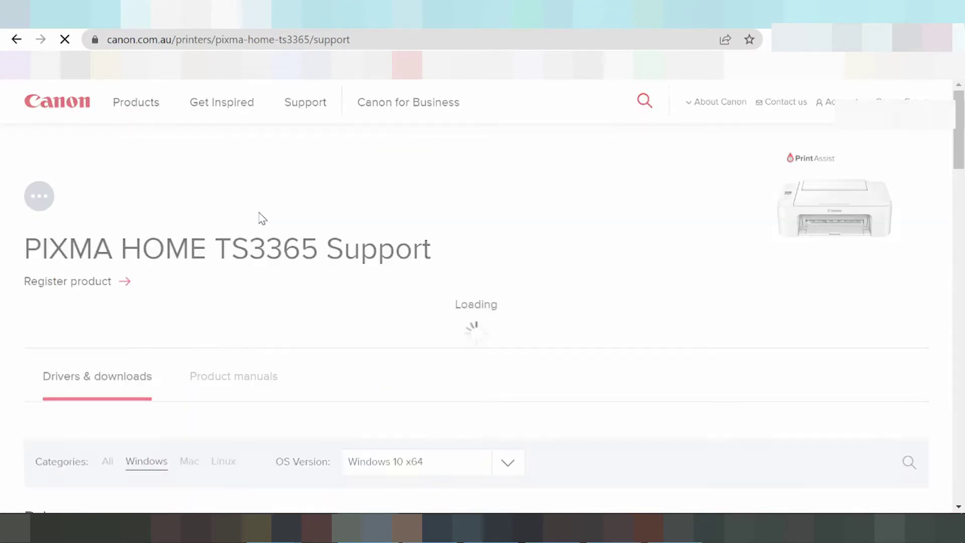
{"action": "scroll", "coordinate": [263, 218], "scroll_direction": "down", "scroll_amount": 2}
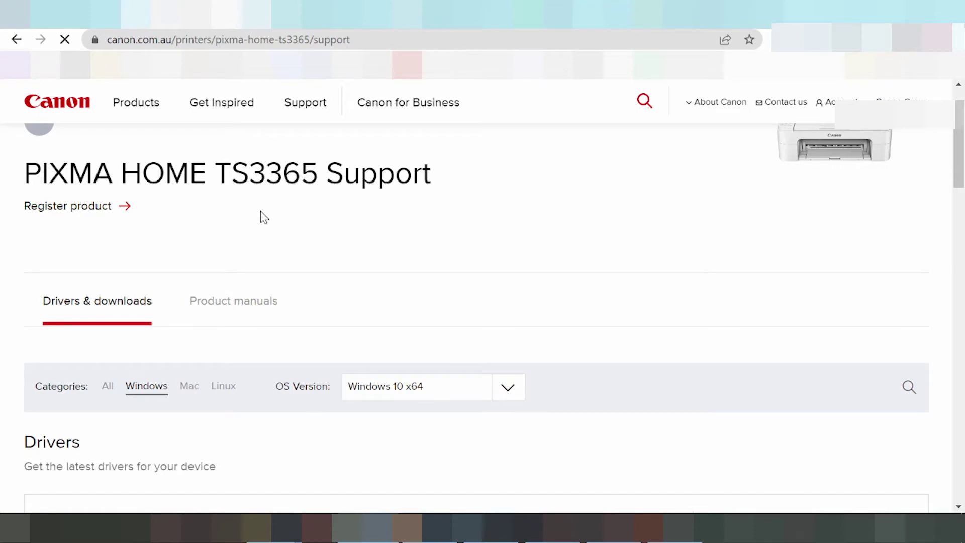
{"action": "scroll", "coordinate": [265, 210], "scroll_direction": "down", "scroll_amount": 2}
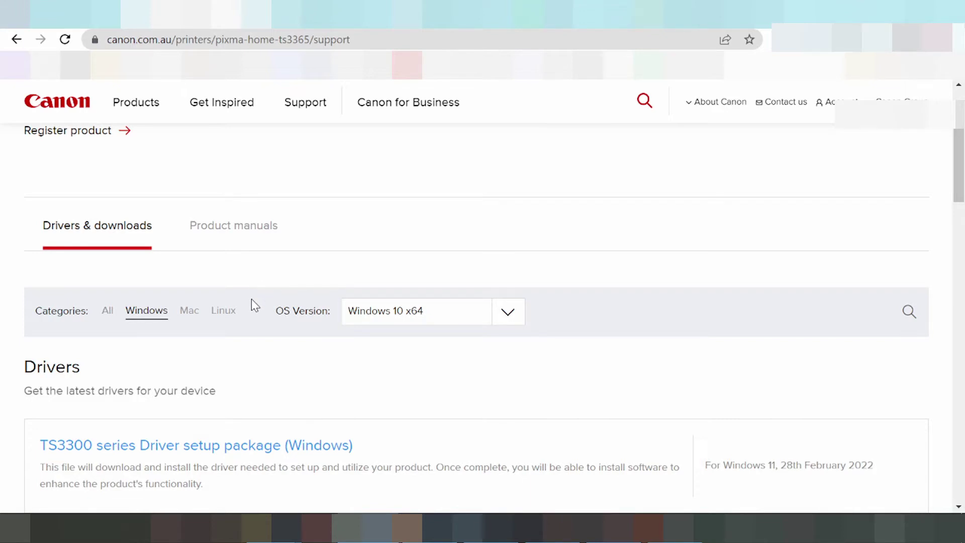
Filter the TS3365 downloads to Linux and open the OS Version list
{"action": "left_click", "coordinate": [228, 316]}
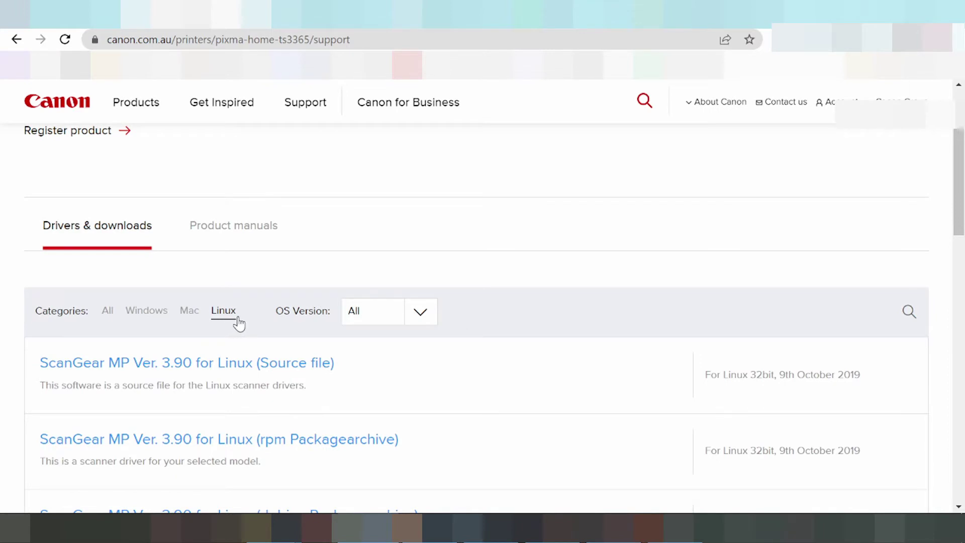
{"action": "left_click", "coordinate": [423, 316]}
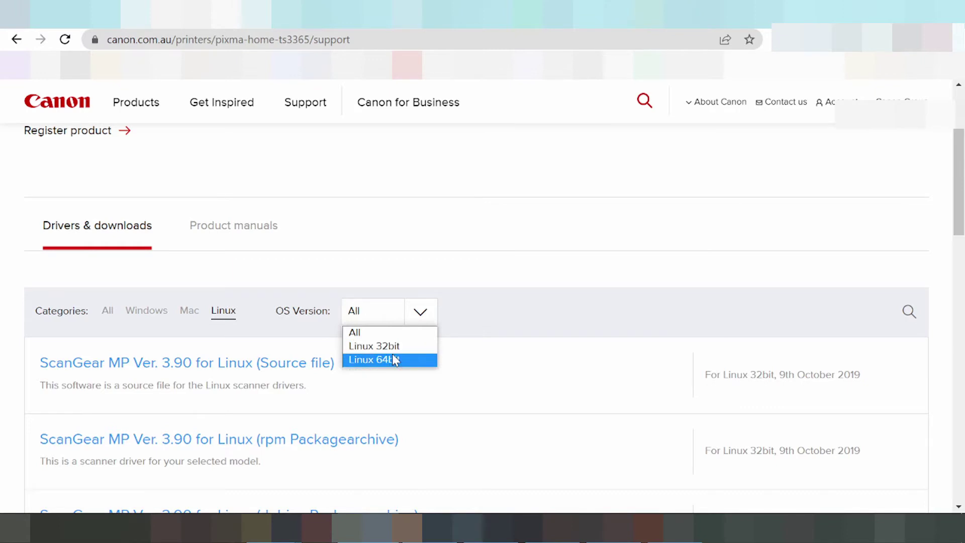
{"action": "left_click", "coordinate": [188, 313]}
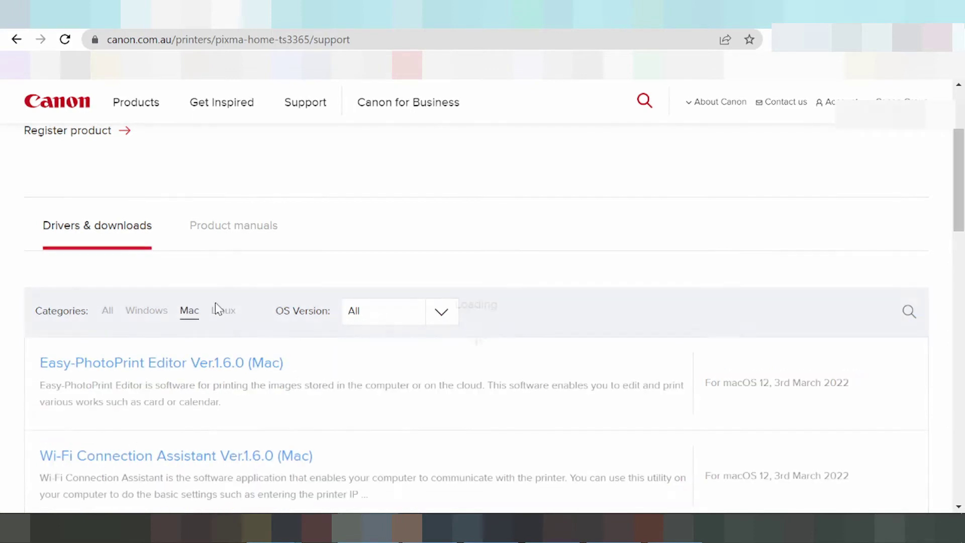
{"action": "left_click", "coordinate": [450, 319]}
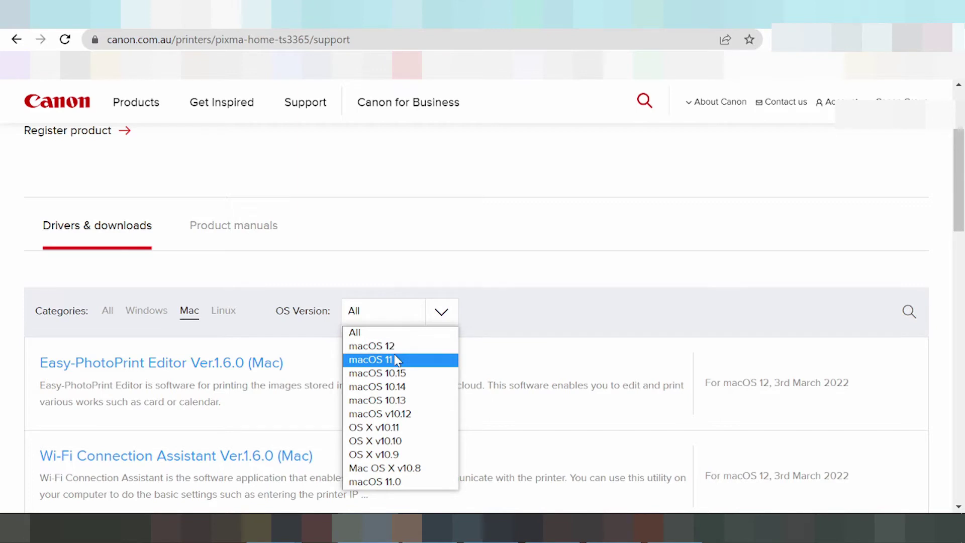
{"action": "left_click", "coordinate": [558, 346]}
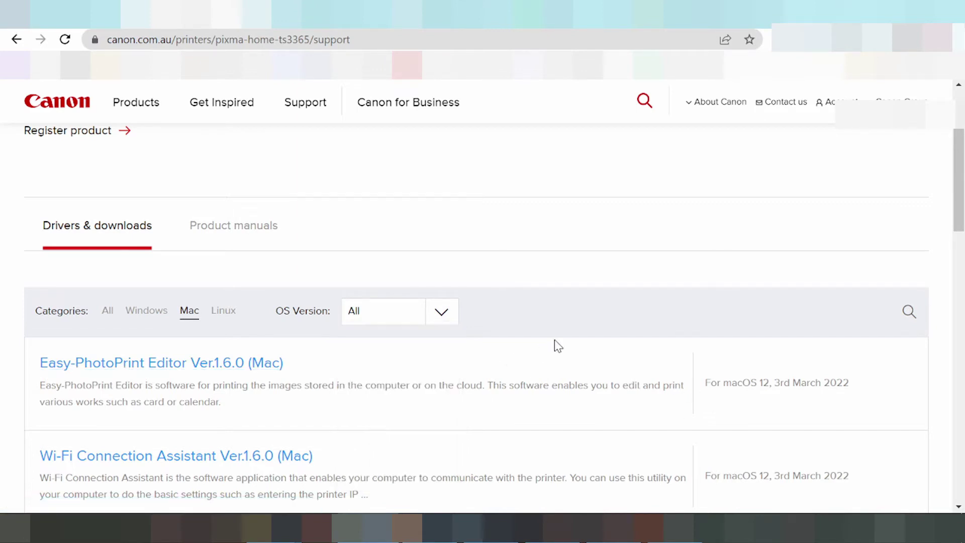
{"action": "left_click_drag", "start_coordinate": [936, 390], "coordinate": [704, 383]}
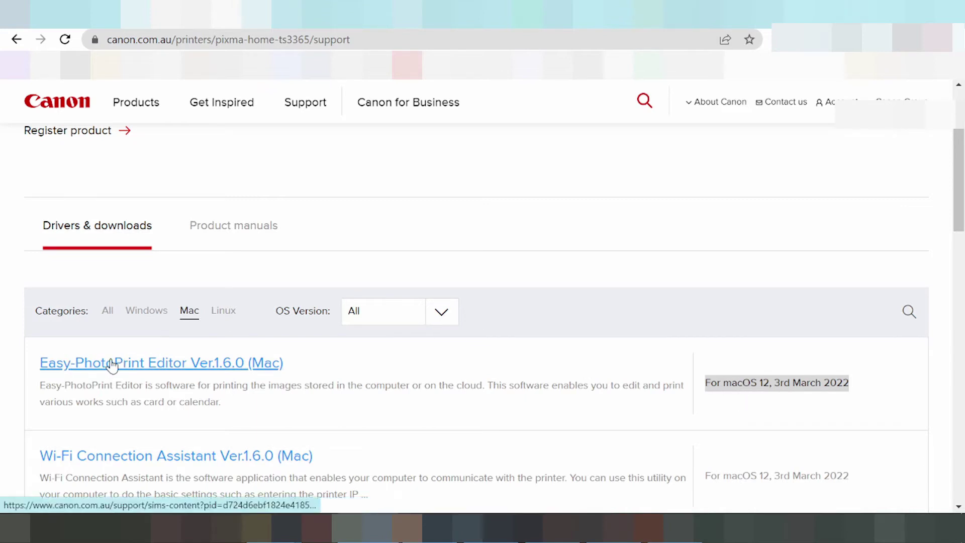
{"action": "scroll", "coordinate": [108, 365], "scroll_direction": "down", "scroll_amount": 2}
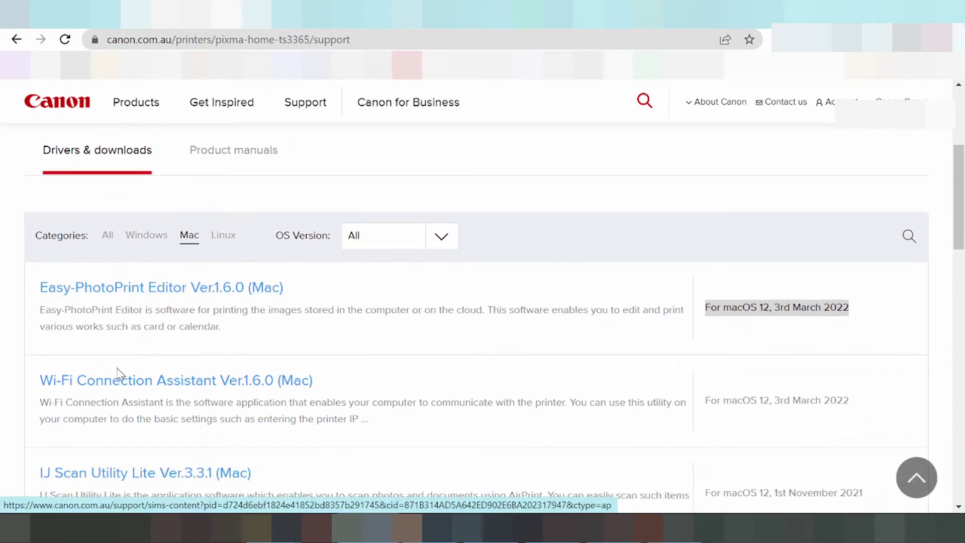
{"action": "scroll", "coordinate": [118, 371], "scroll_direction": "down", "scroll_amount": 2}
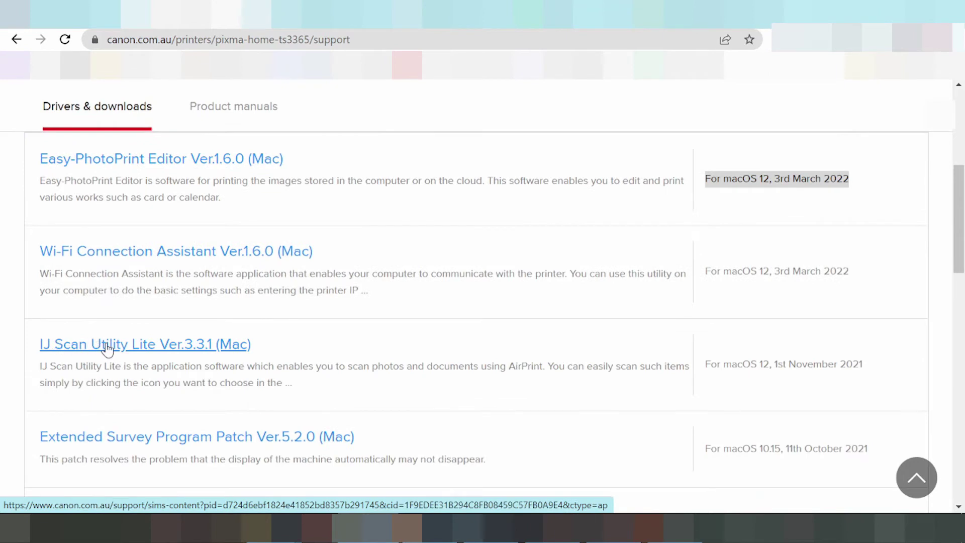
{"action": "scroll", "coordinate": [106, 351], "scroll_direction": "down", "scroll_amount": 2}
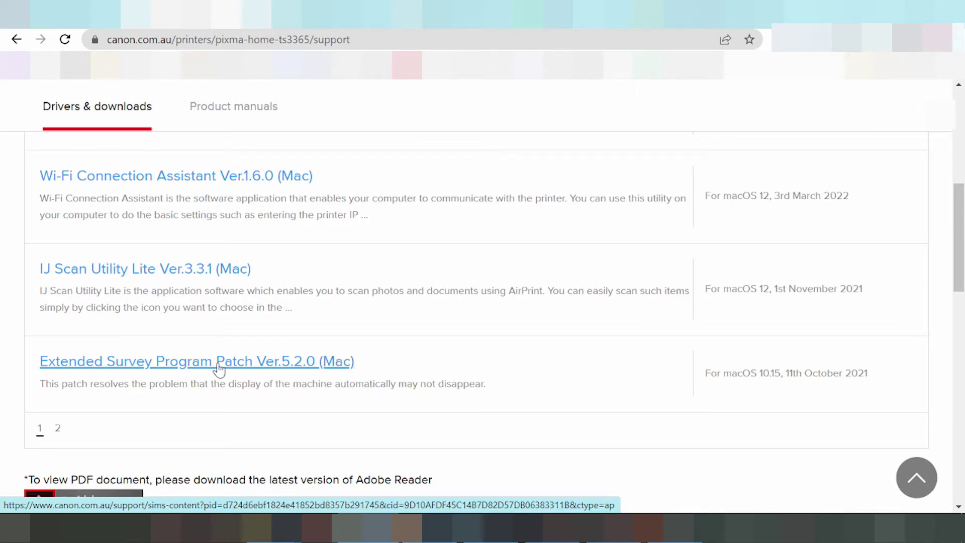
{"action": "scroll", "coordinate": [330, 337], "scroll_direction": "up", "scroll_amount": 4}
{"action": "scroll", "coordinate": [336, 338], "scroll_direction": "up", "scroll_amount": 3}
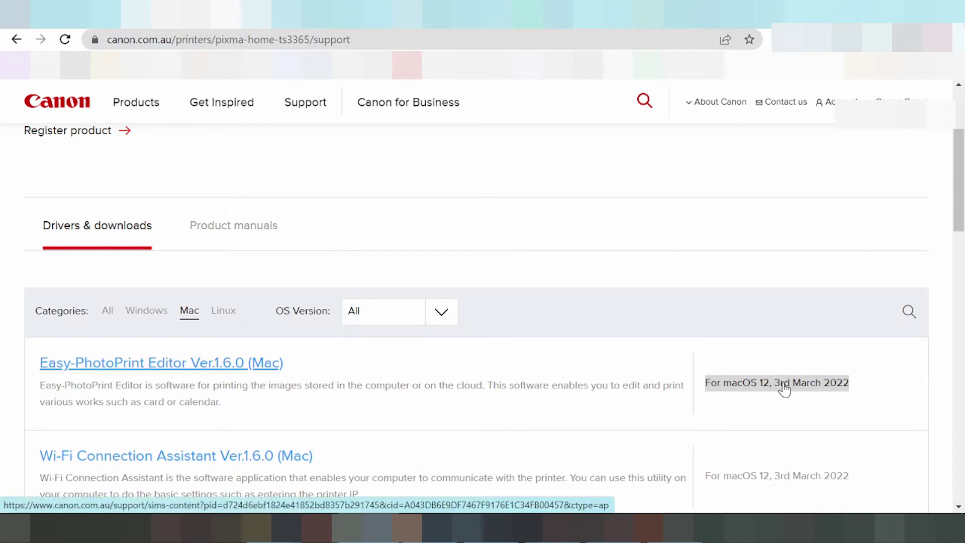
{"action": "left_click", "coordinate": [527, 267]}
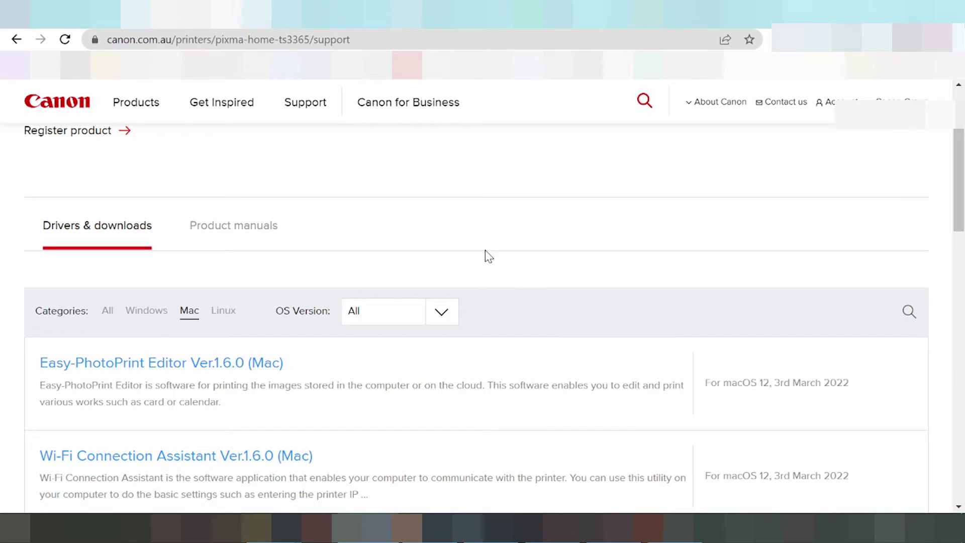
Filter the TS3365 downloads to Windows and open the Windows version list
{"action": "left_click", "coordinate": [145, 314]}
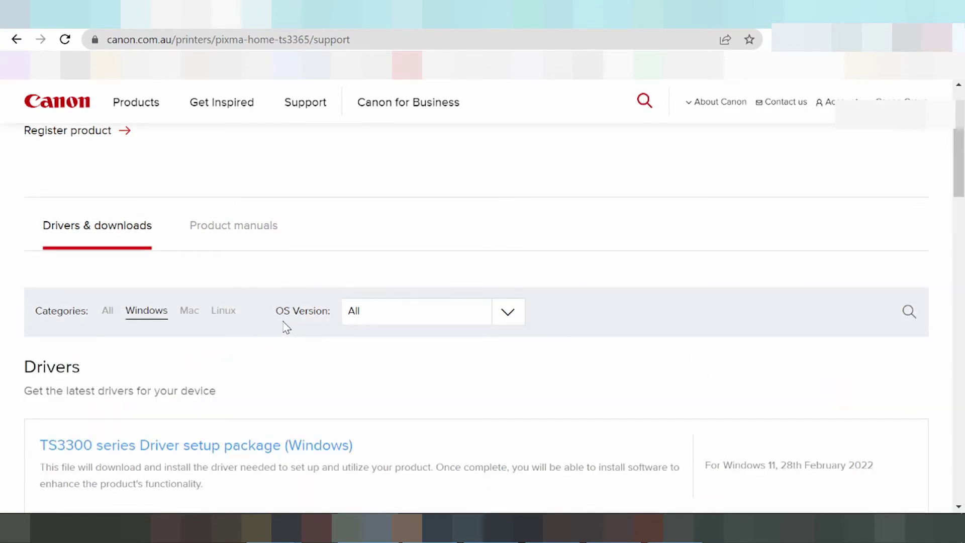
{"action": "left_click", "coordinate": [511, 317]}
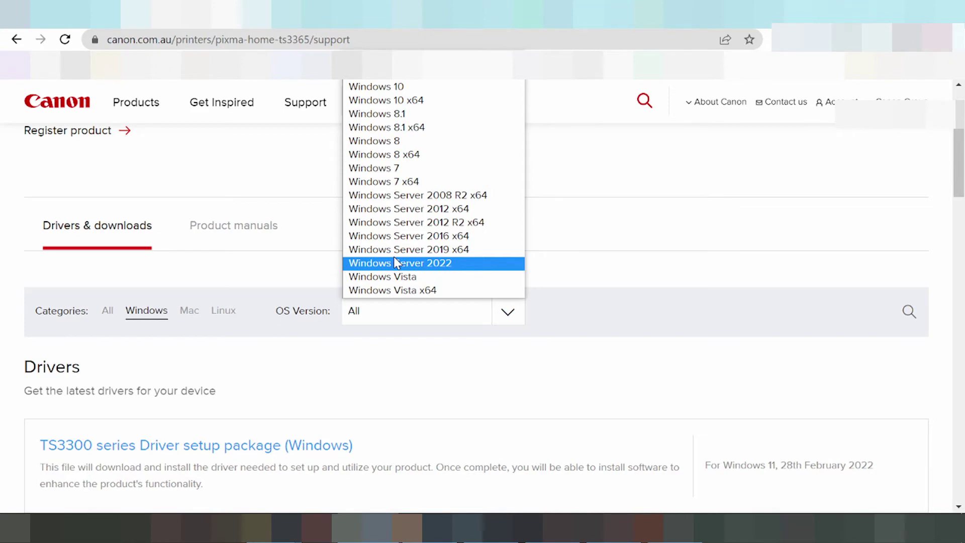
{"action": "left_click", "coordinate": [382, 73]}
{"action": "scroll", "coordinate": [422, 236], "scroll_direction": "down", "scroll_amount": 4}
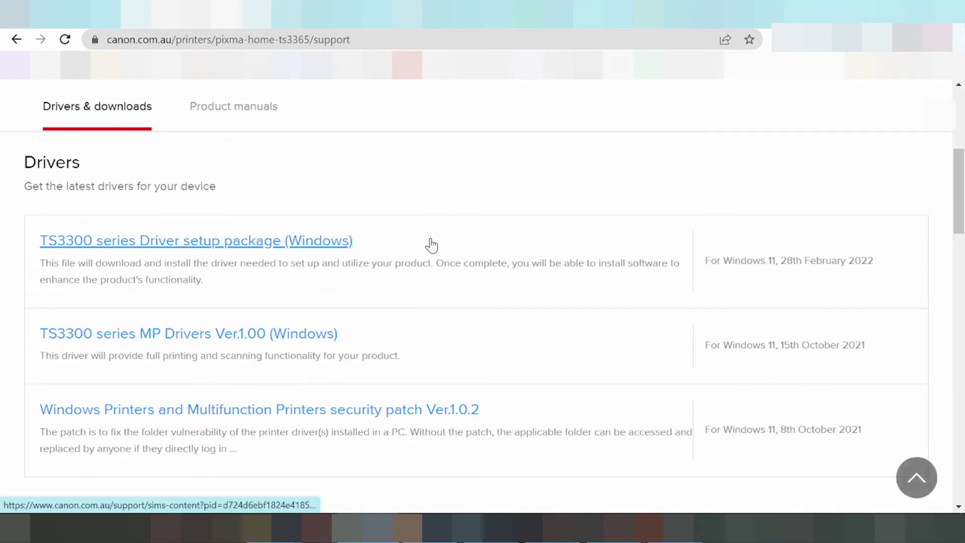
{"action": "scroll", "coordinate": [431, 236], "scroll_direction": "up", "scroll_amount": 3}
{"action": "scroll", "coordinate": [427, 255], "scroll_direction": "down", "scroll_amount": 3}
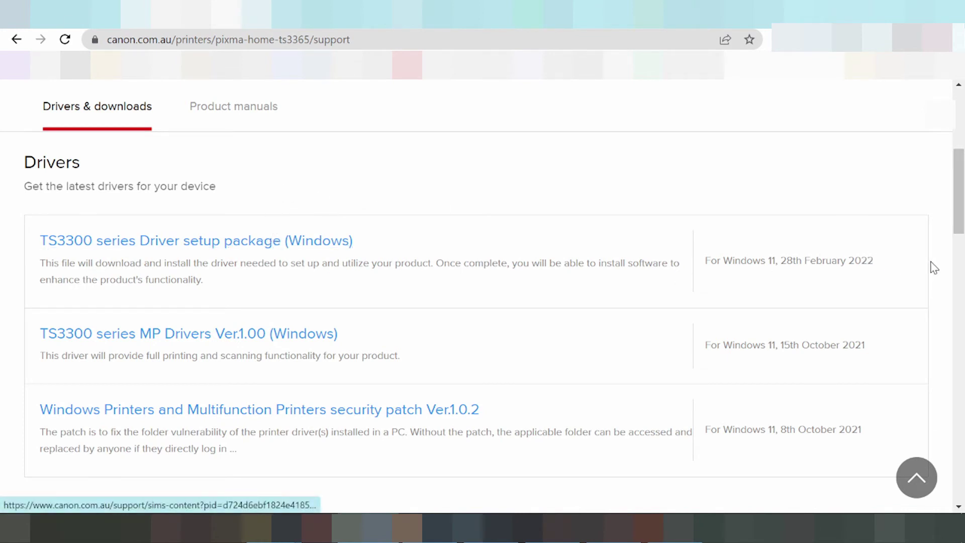
{"action": "left_click_drag", "start_coordinate": [885, 263], "coordinate": [704, 262]}
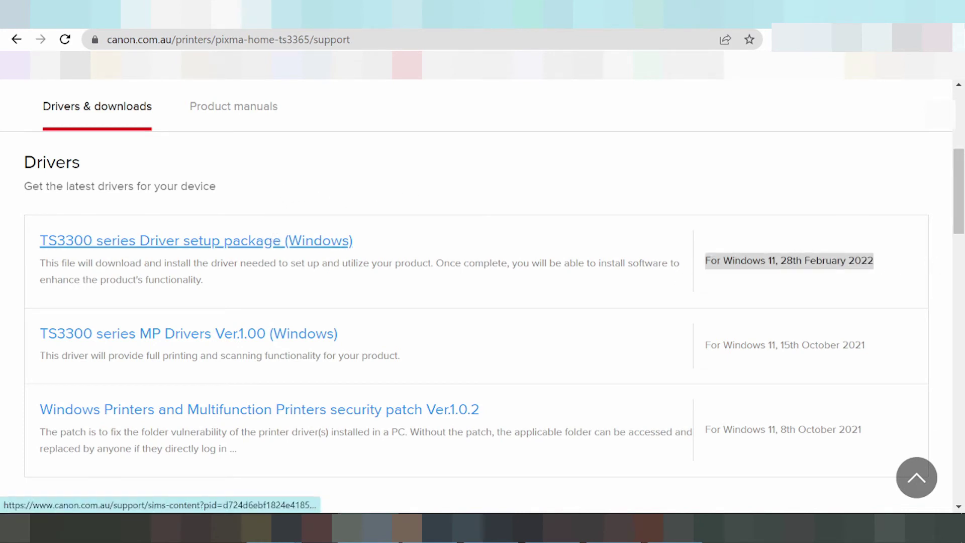
{"action": "scroll", "coordinate": [609, 258], "scroll_direction": "down", "scroll_amount": 2}
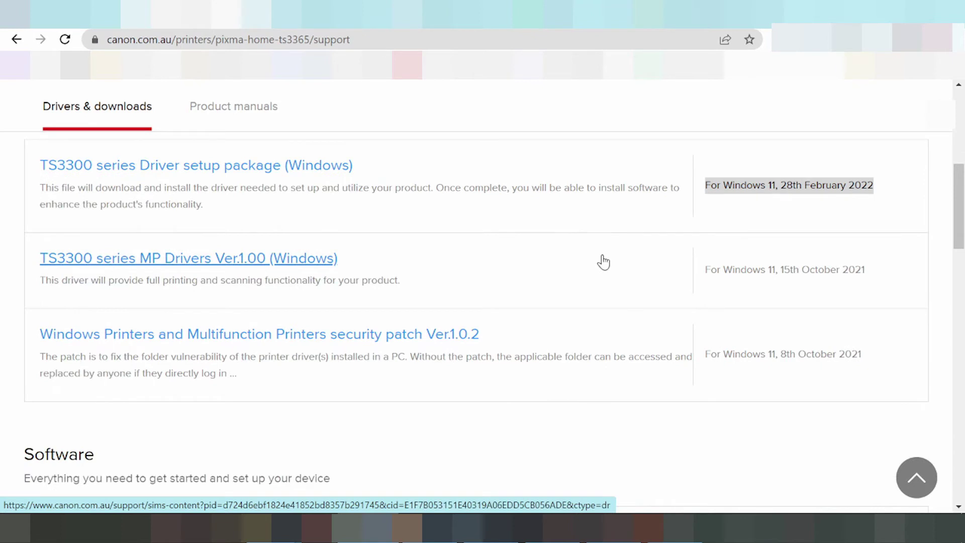
{"action": "scroll", "coordinate": [601, 261], "scroll_direction": "up", "scroll_amount": 2}
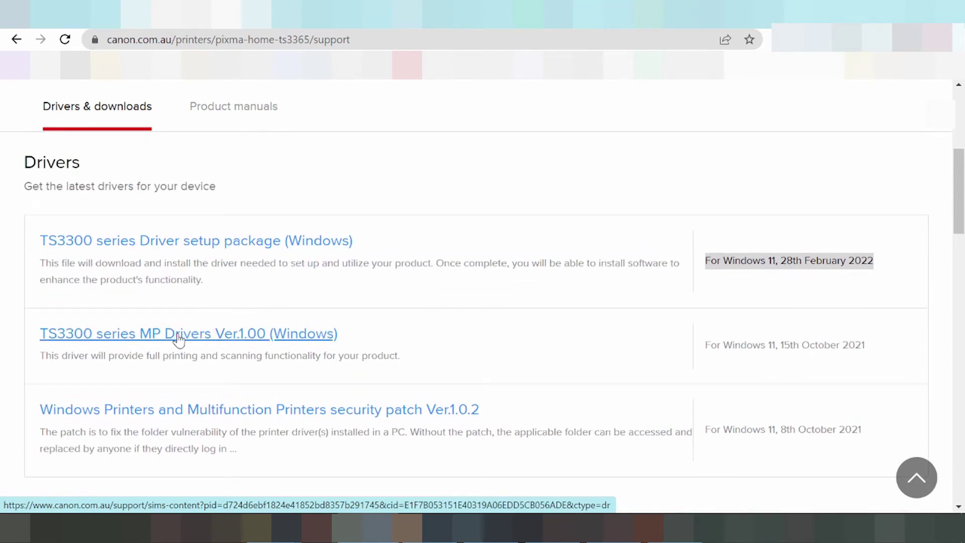
{"action": "scroll", "coordinate": [173, 343], "scroll_direction": "down", "scroll_amount": 2}
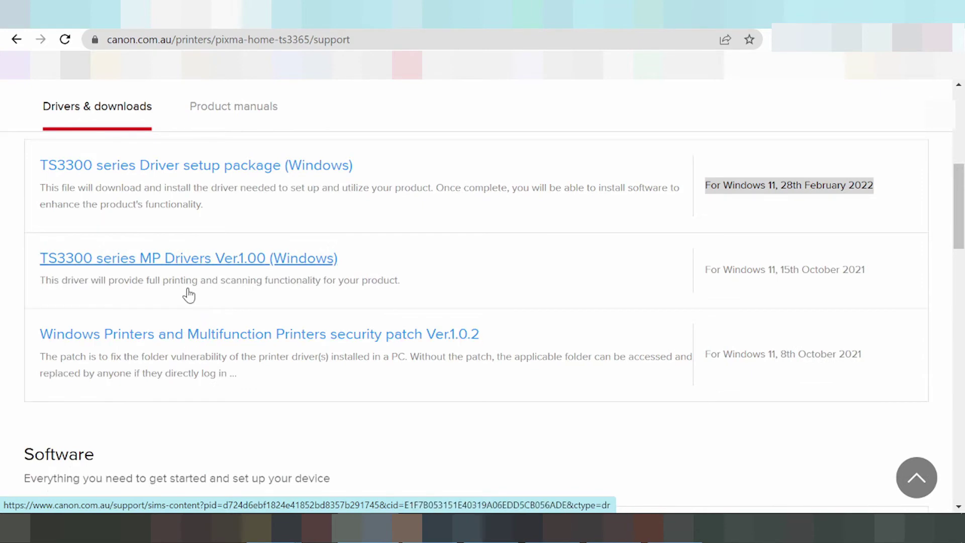
{"action": "scroll", "coordinate": [187, 338], "scroll_direction": "down", "scroll_amount": 2}
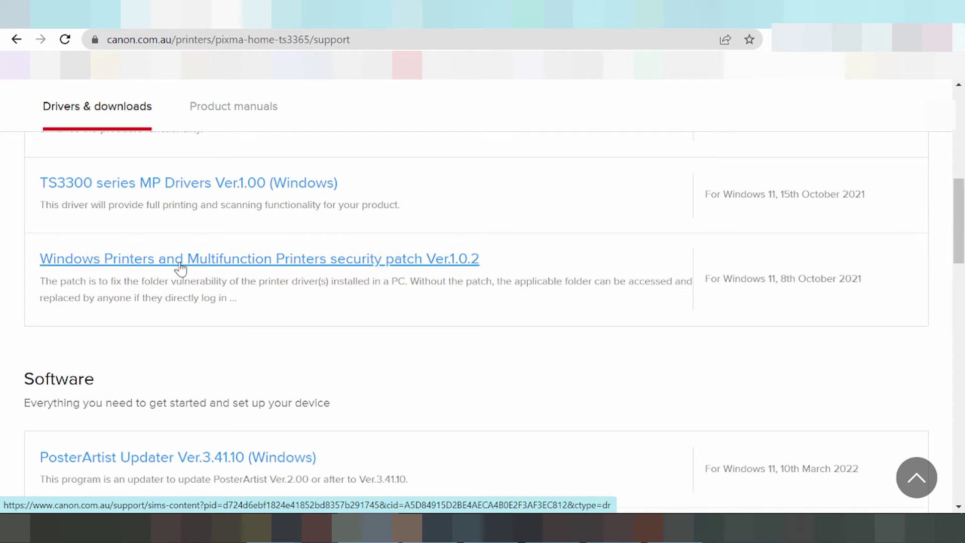
{"action": "scroll", "coordinate": [181, 269], "scroll_direction": "down", "scroll_amount": 3}
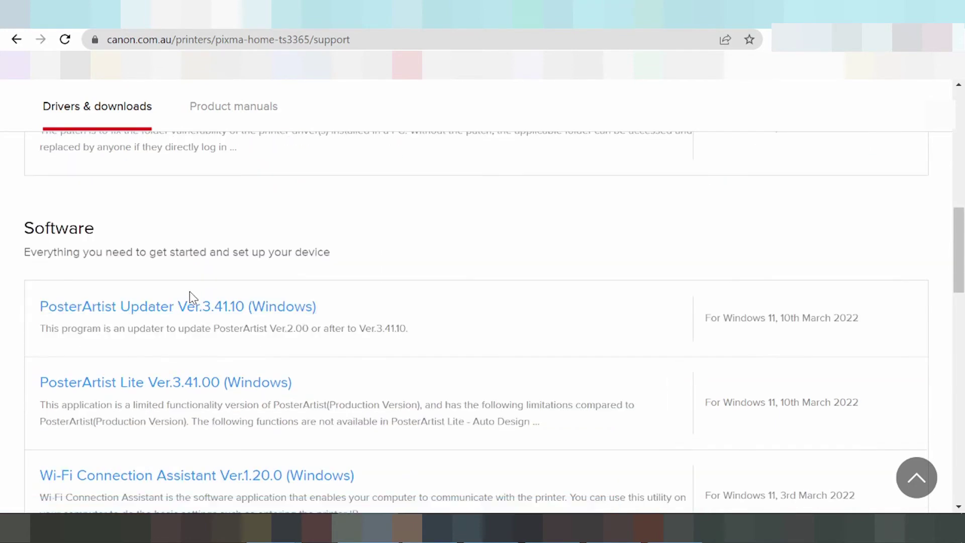
{"action": "scroll", "coordinate": [166, 308], "scroll_direction": "down", "scroll_amount": 3}
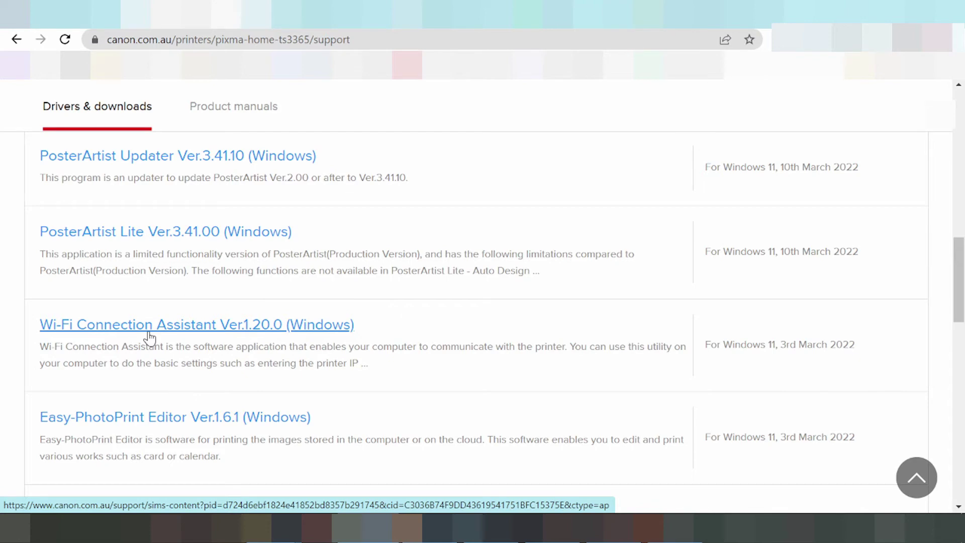
{"action": "scroll", "coordinate": [149, 336], "scroll_direction": "down", "scroll_amount": 2}
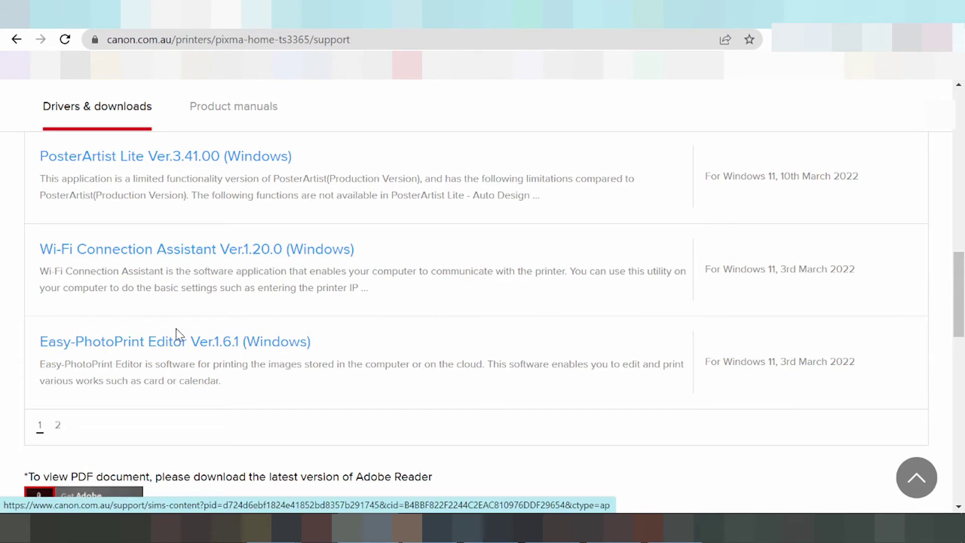
{"action": "scroll", "coordinate": [351, 337], "scroll_direction": "down", "scroll_amount": 3}
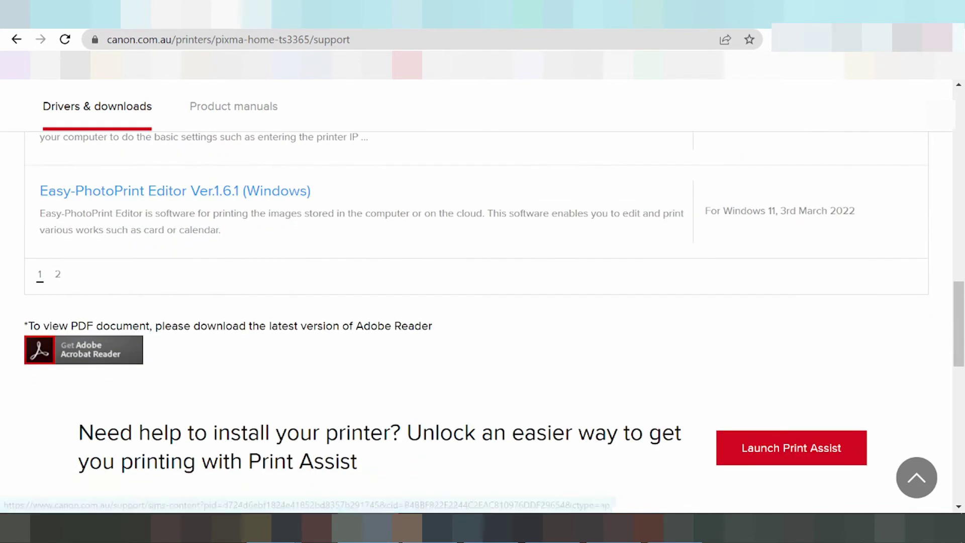
{"action": "scroll", "coordinate": [352, 332], "scroll_direction": "up", "scroll_amount": 10}
{"action": "scroll", "coordinate": [352, 330], "scroll_direction": "up", "scroll_amount": 5}
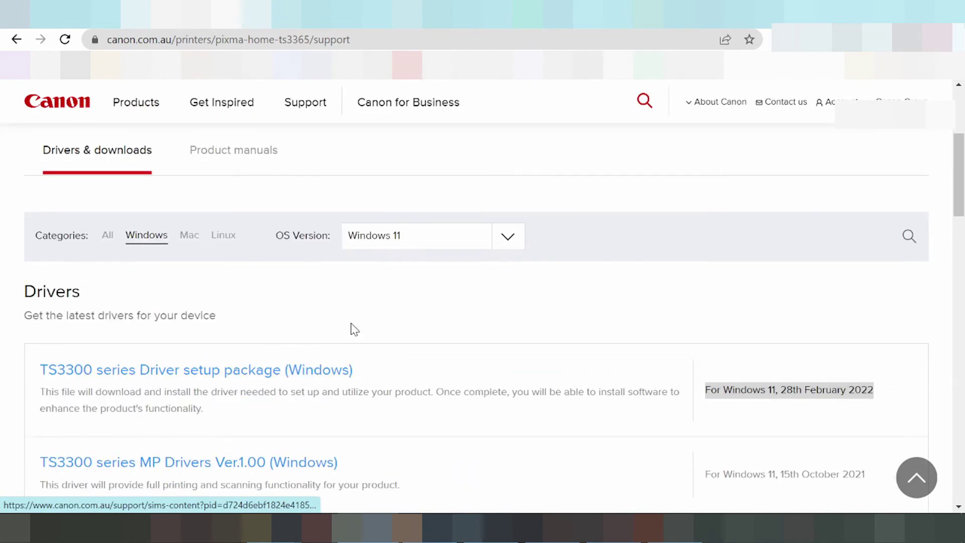
{"action": "scroll", "coordinate": [353, 328], "scroll_direction": "down", "scroll_amount": 1}
Scroll the TS3300 driver details down to the System requirements heading
{"action": "scroll", "coordinate": [350, 322], "scroll_direction": "down", "scroll_amount": 1}
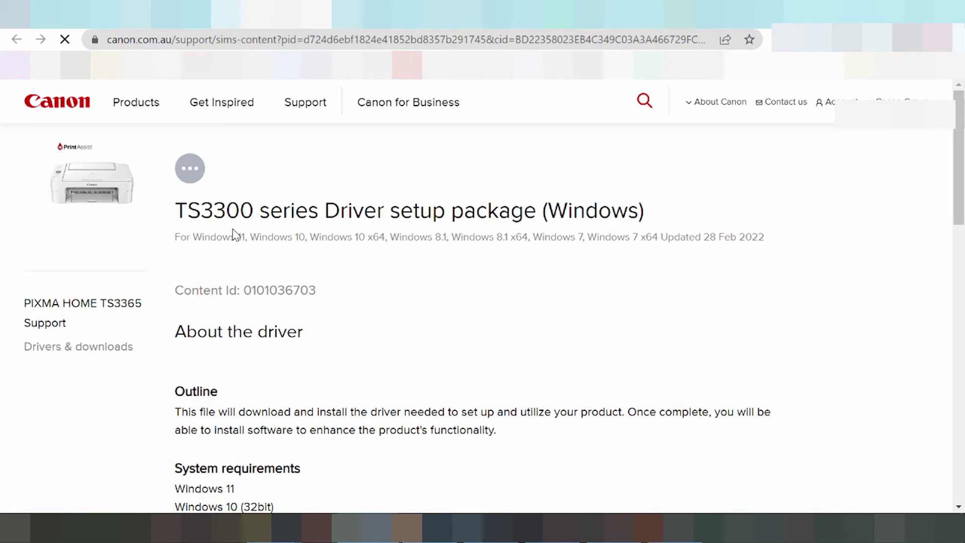
{"action": "scroll", "coordinate": [172, 377], "scroll_direction": "down", "scroll_amount": 3}
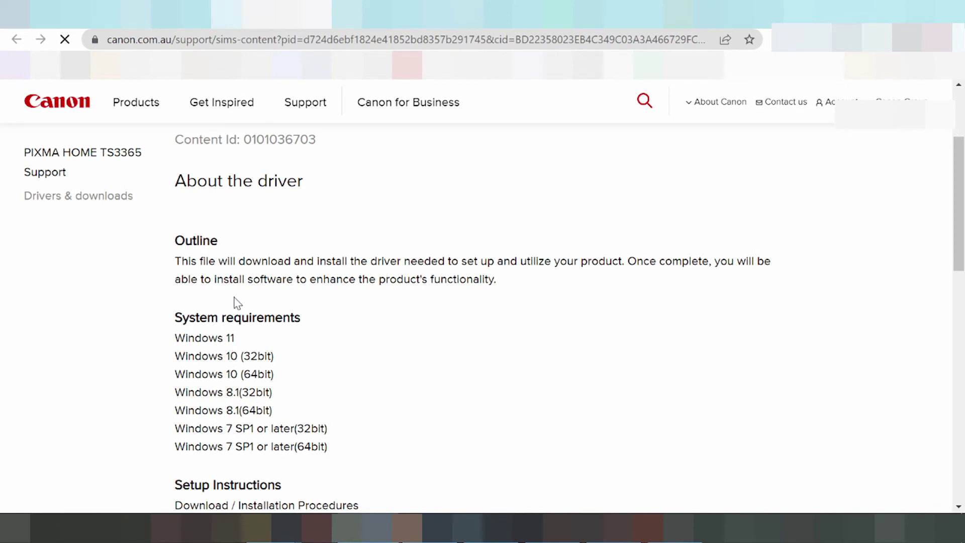
{"action": "scroll", "coordinate": [324, 246], "scroll_direction": "down", "scroll_amount": 2}
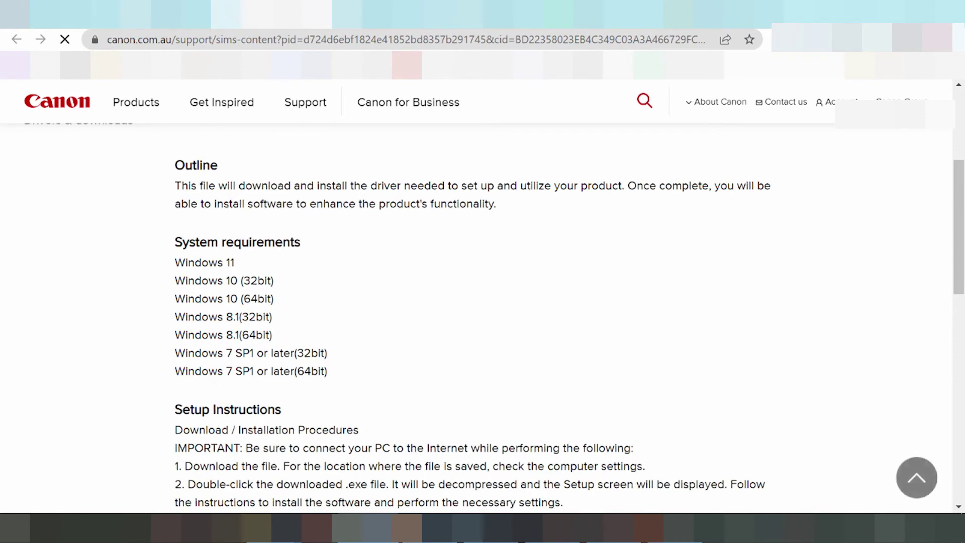
{"action": "left_click_drag", "start_coordinate": [174, 242], "coordinate": [307, 251]}
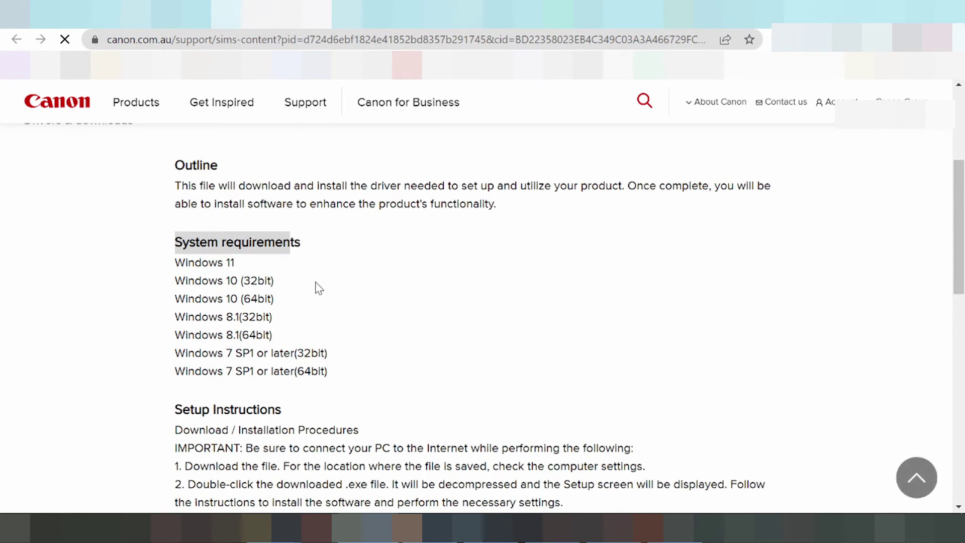
Read through the supported systems, Windows 11 down to Windows 7 SP1
{"action": "left_click_drag", "start_coordinate": [174, 261], "coordinate": [242, 268]}
{"action": "left_click", "coordinate": [242, 268]}
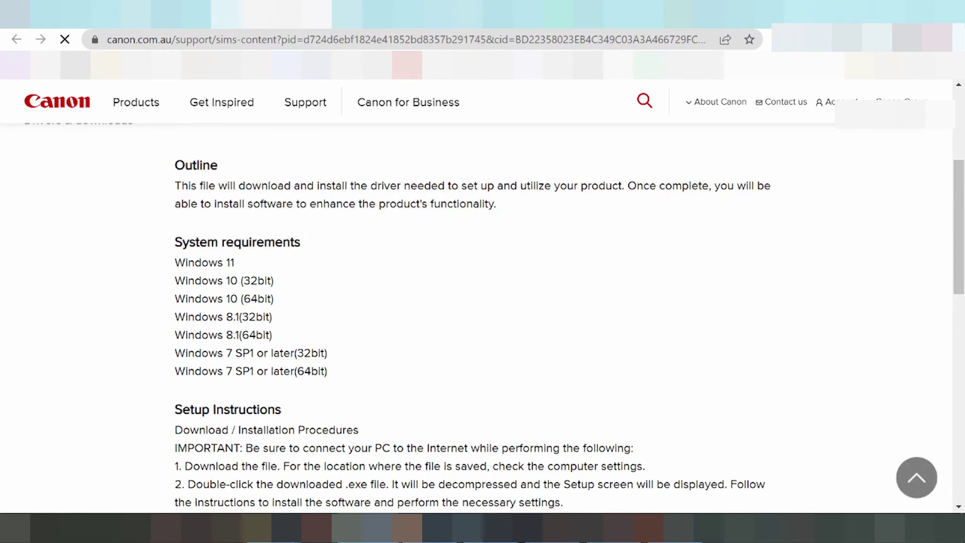
{"action": "left_click_drag", "start_coordinate": [174, 295], "coordinate": [239, 290]}
{"action": "left_click", "coordinate": [269, 309]}
{"action": "left_click_drag", "start_coordinate": [168, 318], "coordinate": [233, 320]}
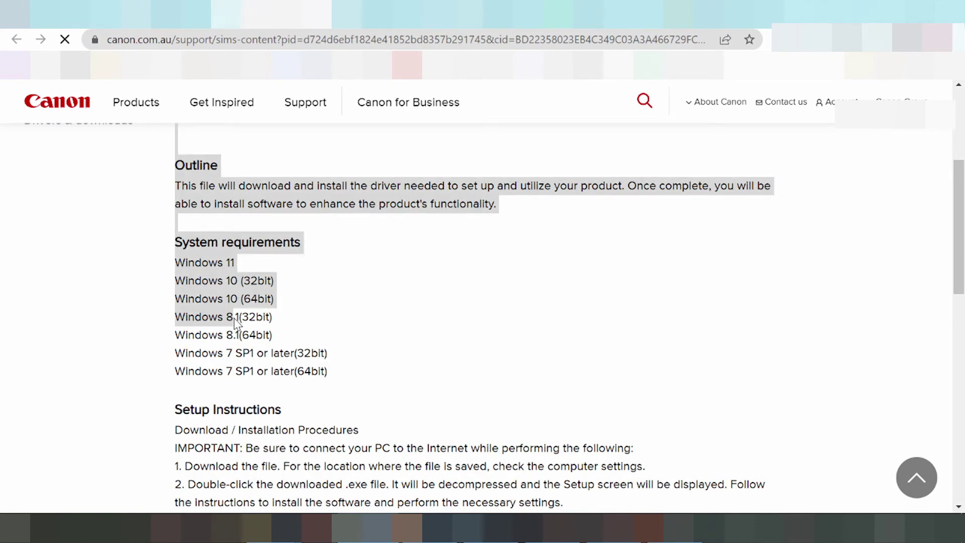
{"action": "left_click", "coordinate": [233, 320]}
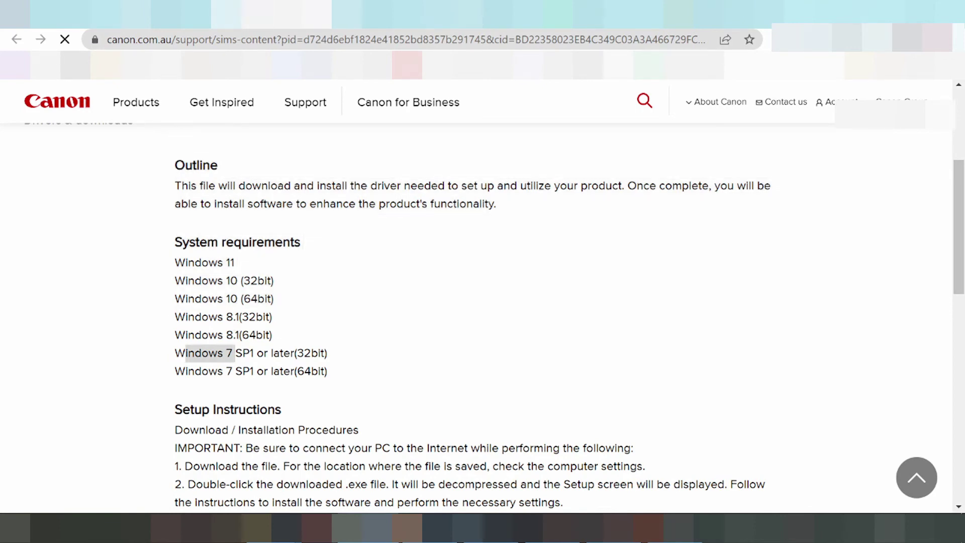
{"action": "left_click", "coordinate": [355, 327]}
{"action": "scroll", "coordinate": [383, 309], "scroll_direction": "down", "scroll_amount": 3}
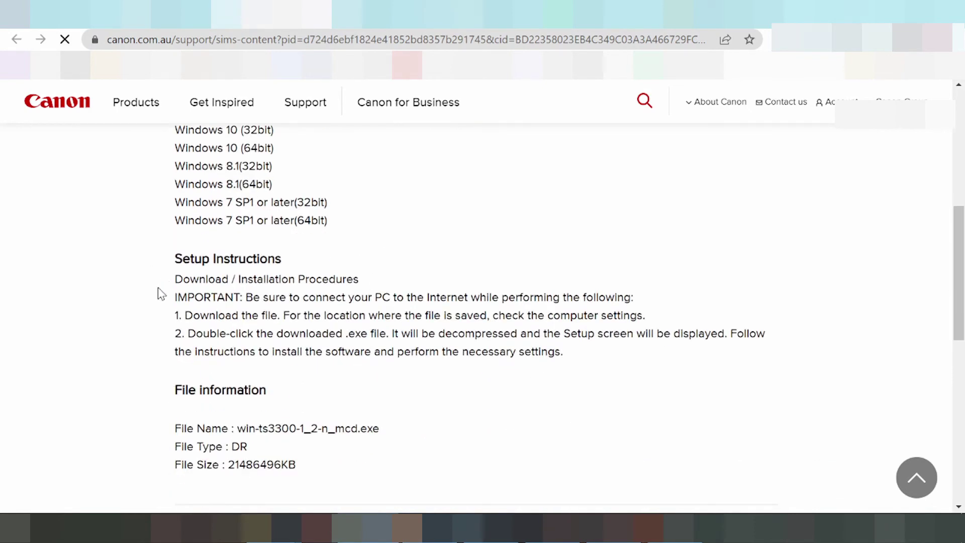
{"action": "scroll", "coordinate": [158, 289], "scroll_direction": "down", "scroll_amount": 2}
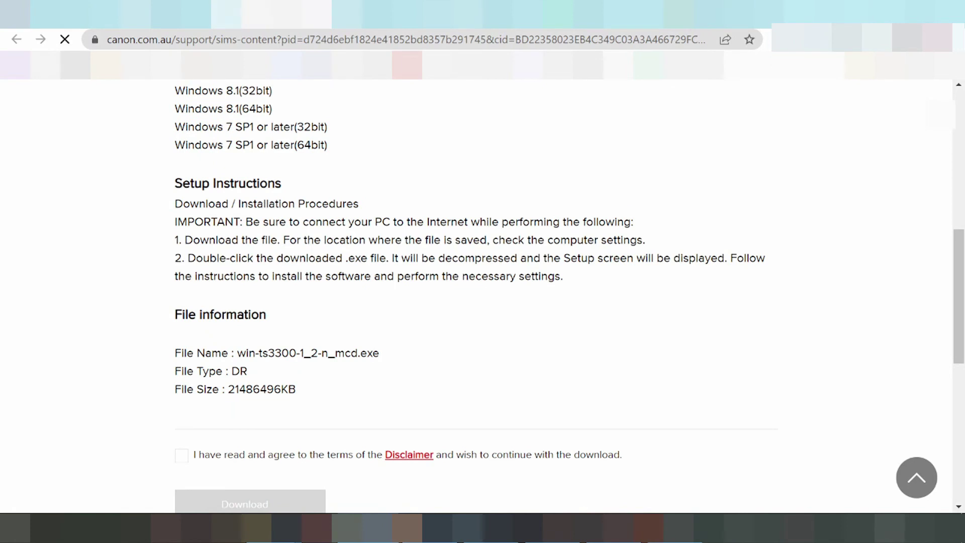
{"action": "left_click_drag", "start_coordinate": [196, 258], "coordinate": [226, 258]}
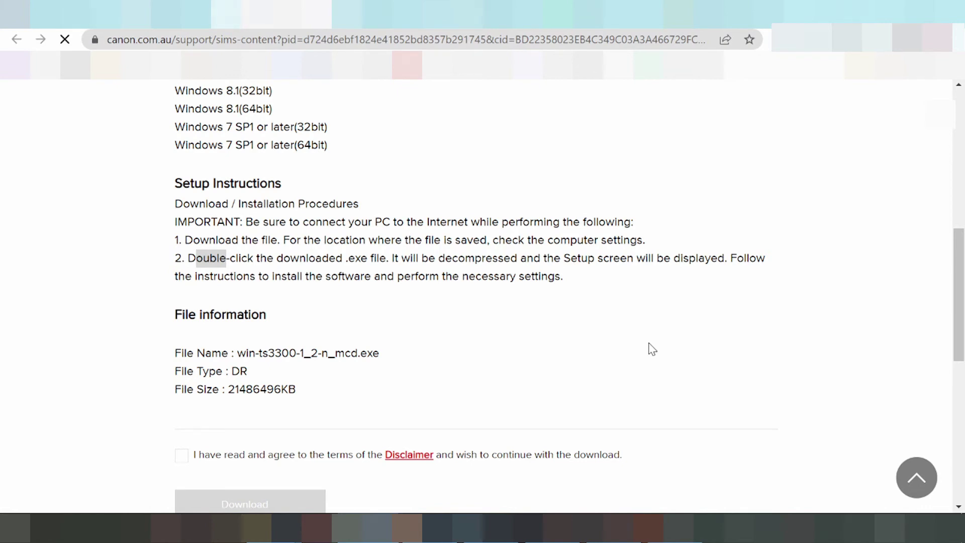
{"action": "scroll", "coordinate": [426, 249], "scroll_direction": "down", "scroll_amount": 1}
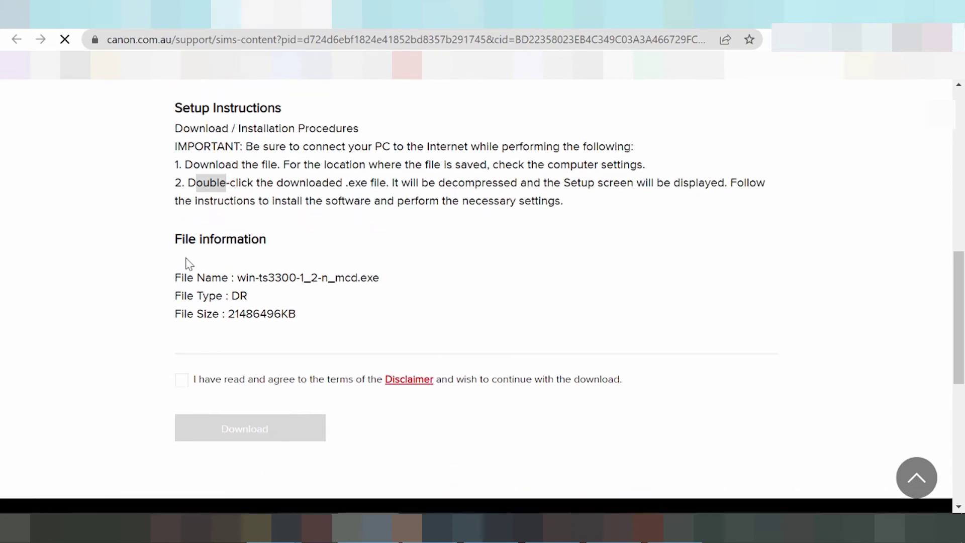
{"action": "left_click_drag", "start_coordinate": [175, 240], "coordinate": [237, 239]}
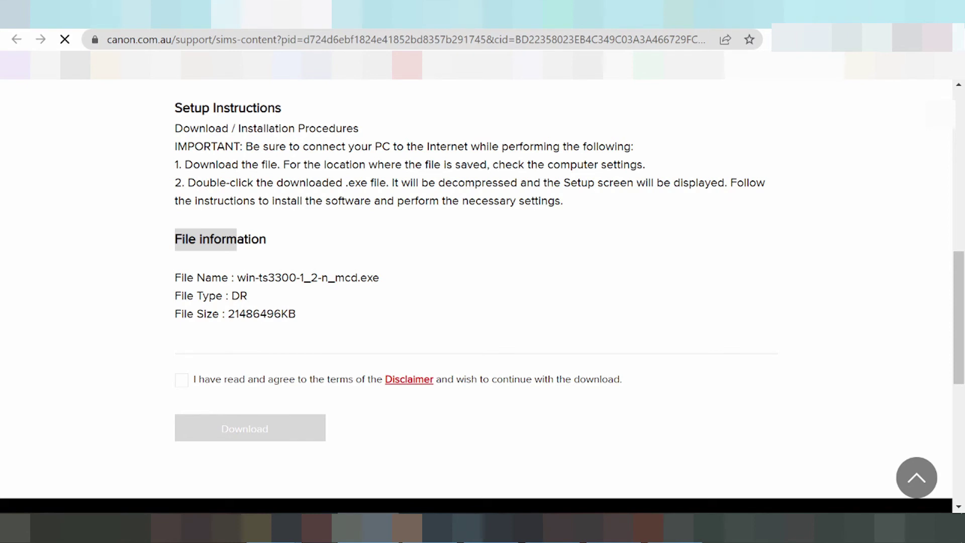
{"action": "left_click_drag", "start_coordinate": [176, 314], "coordinate": [252, 314]}
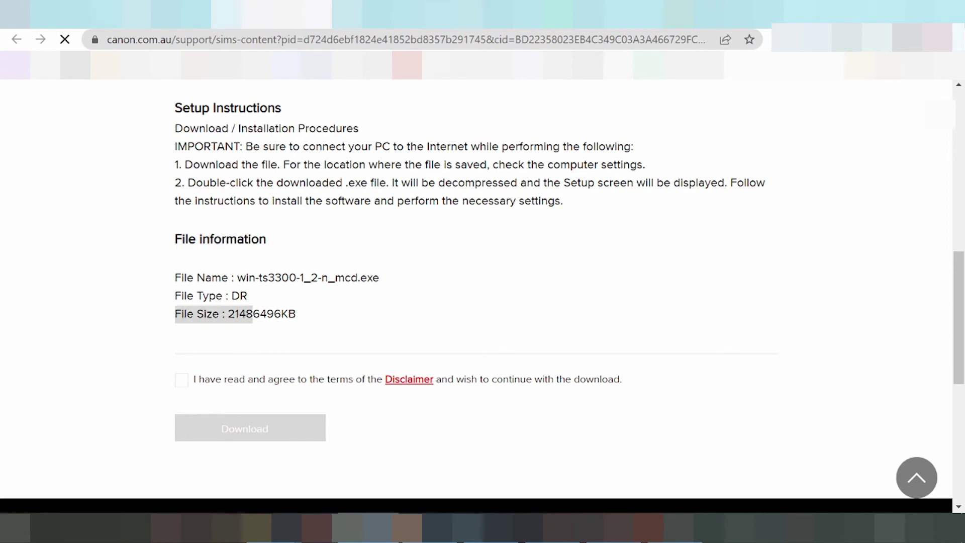
{"action": "left_click_drag", "start_coordinate": [185, 277], "coordinate": [234, 278]}
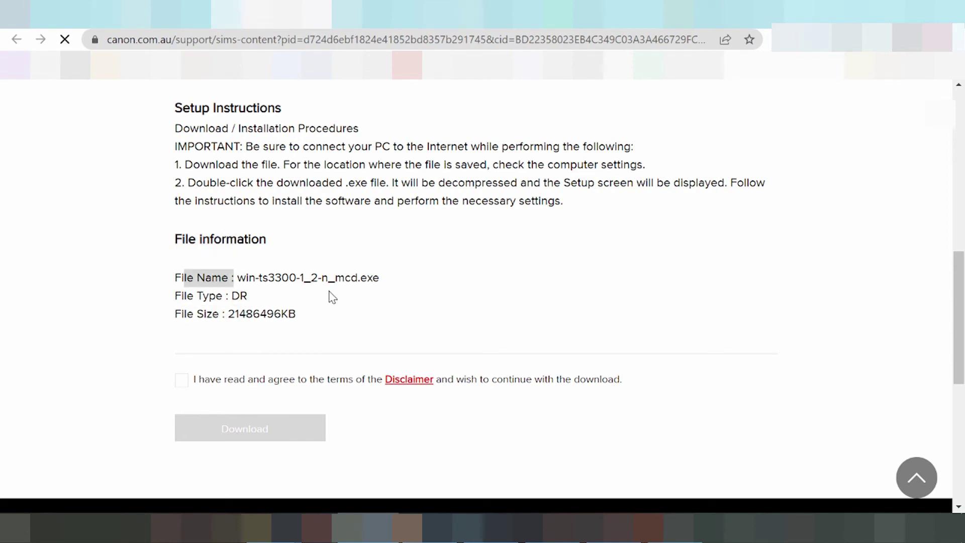
Accept the download disclaimer, leaving the 'I have read and agree' checkbox ticked
{"action": "left_click", "coordinate": [182, 383]}
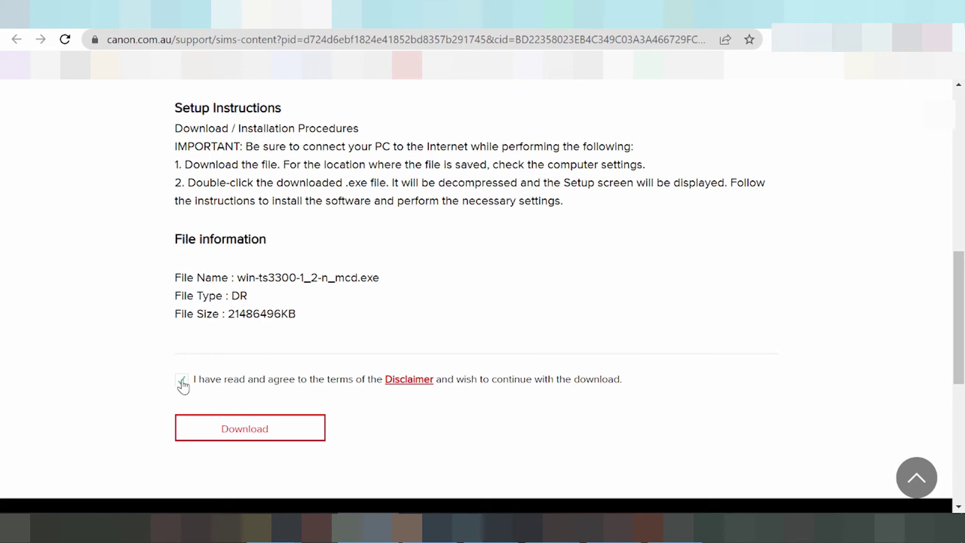
{"action": "scroll", "coordinate": [371, 305], "scroll_direction": "down", "scroll_amount": 1}
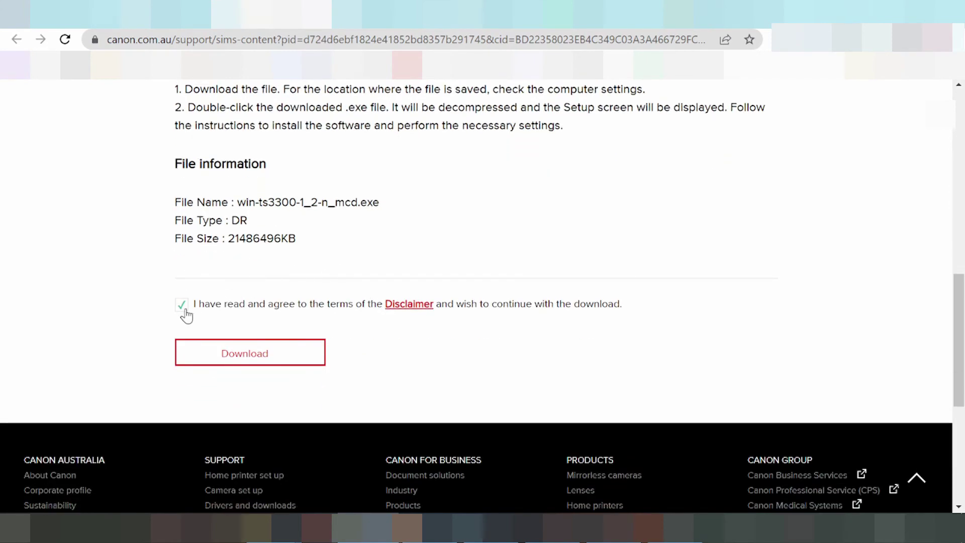
{"action": "left_click", "coordinate": [193, 346]}
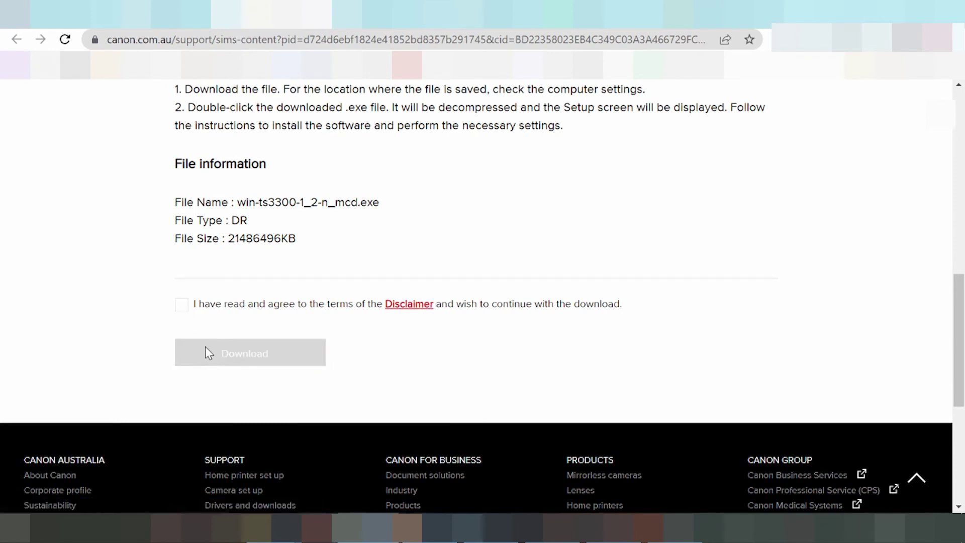
{"action": "left_click", "coordinate": [181, 306]}
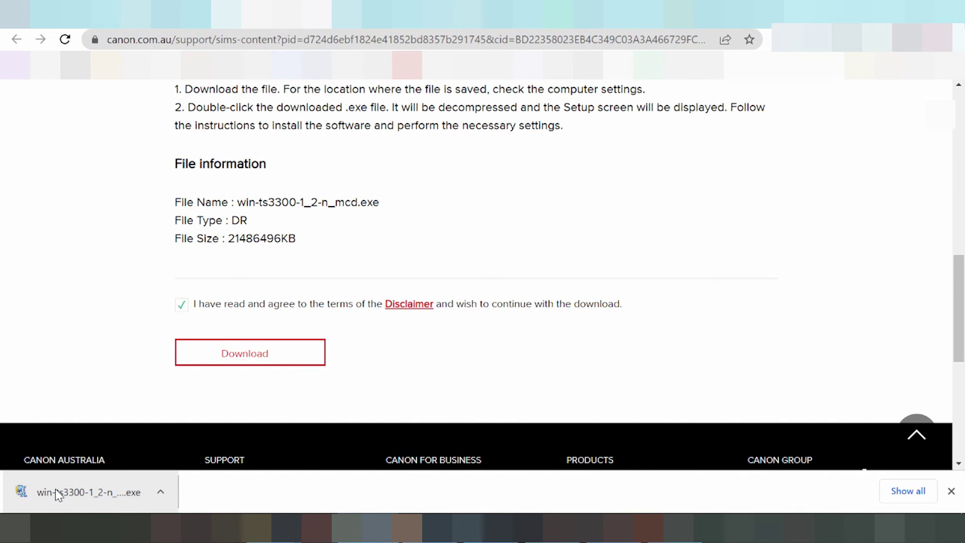
{"action": "scroll", "coordinate": [126, 409], "scroll_direction": "up", "scroll_amount": 15}
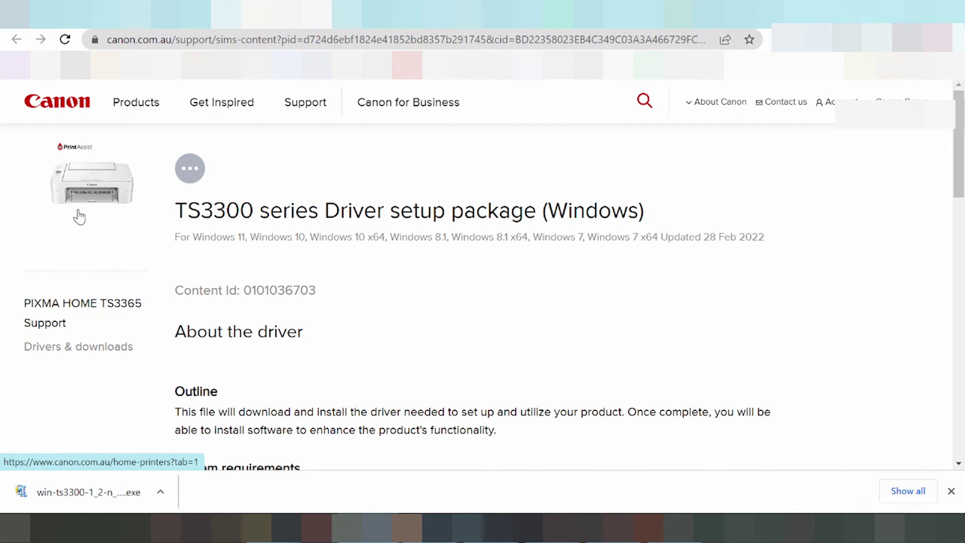
{"action": "scroll", "coordinate": [194, 227], "scroll_direction": "down", "scroll_amount": 3}
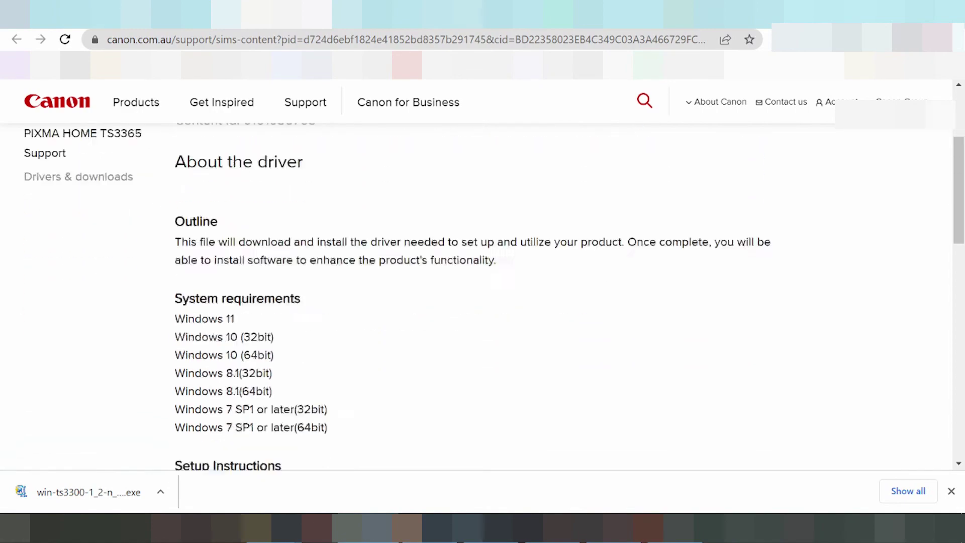
{"action": "scroll", "coordinate": [319, 205], "scroll_direction": "down", "scroll_amount": 10}
{"action": "scroll", "coordinate": [425, 203], "scroll_direction": "up", "scroll_amount": 1}
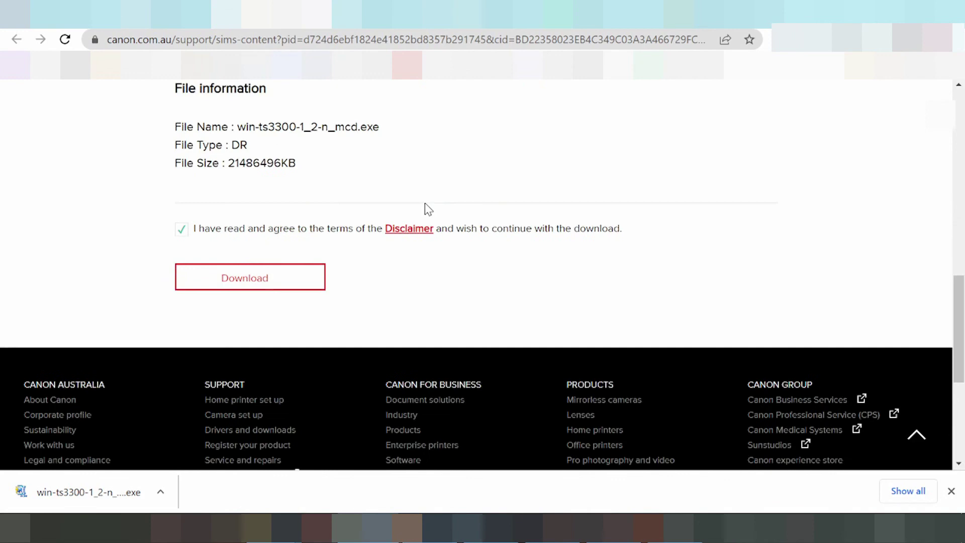
{"action": "scroll", "coordinate": [397, 223], "scroll_direction": "up", "scroll_amount": 12}
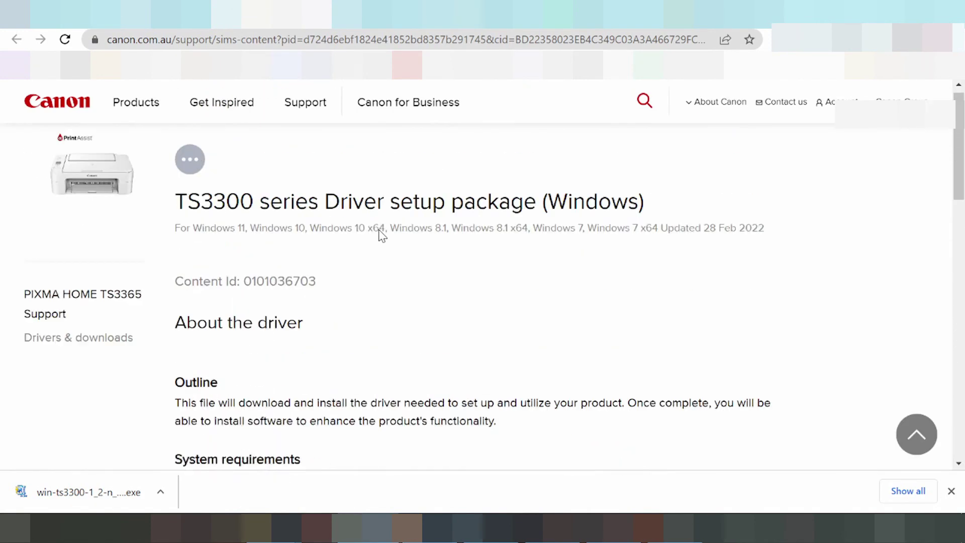